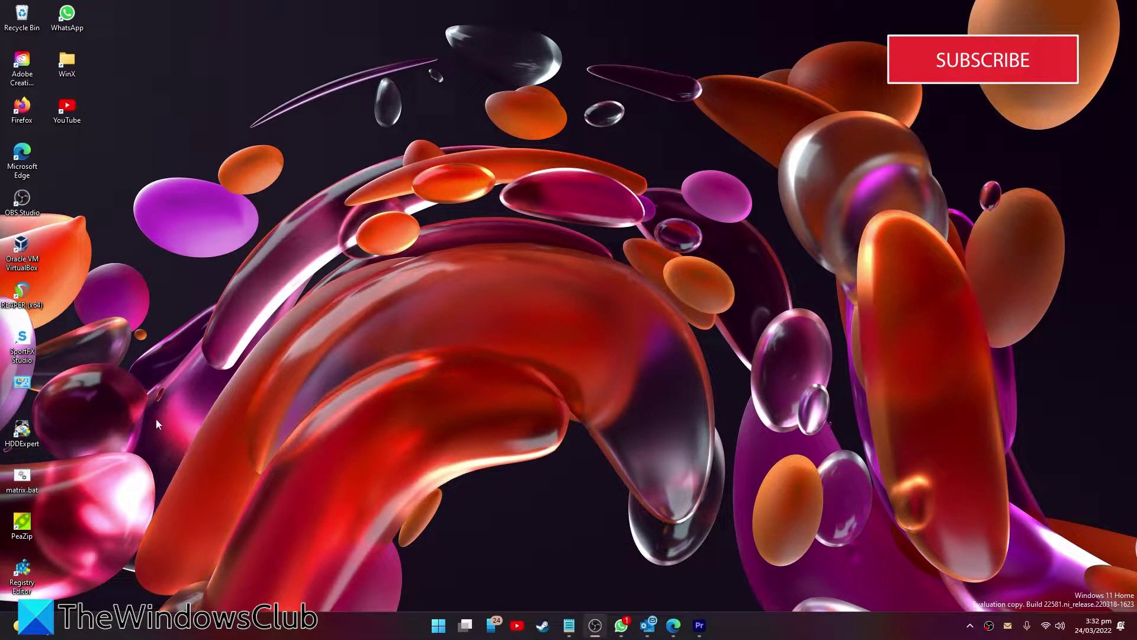
- Search the Start menu for 'servic' and launch the Services app
{"action": "left_click", "coordinate": [438, 625]}
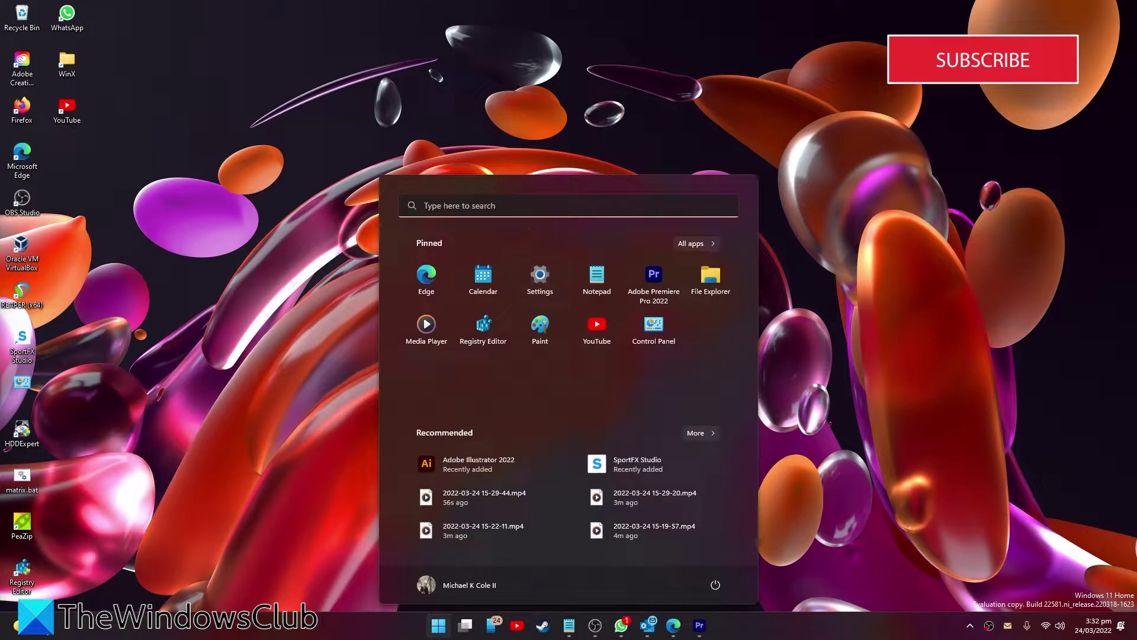
{"action": "left_click", "coordinate": [519, 209]}
{"action": "type", "text": "servic"}
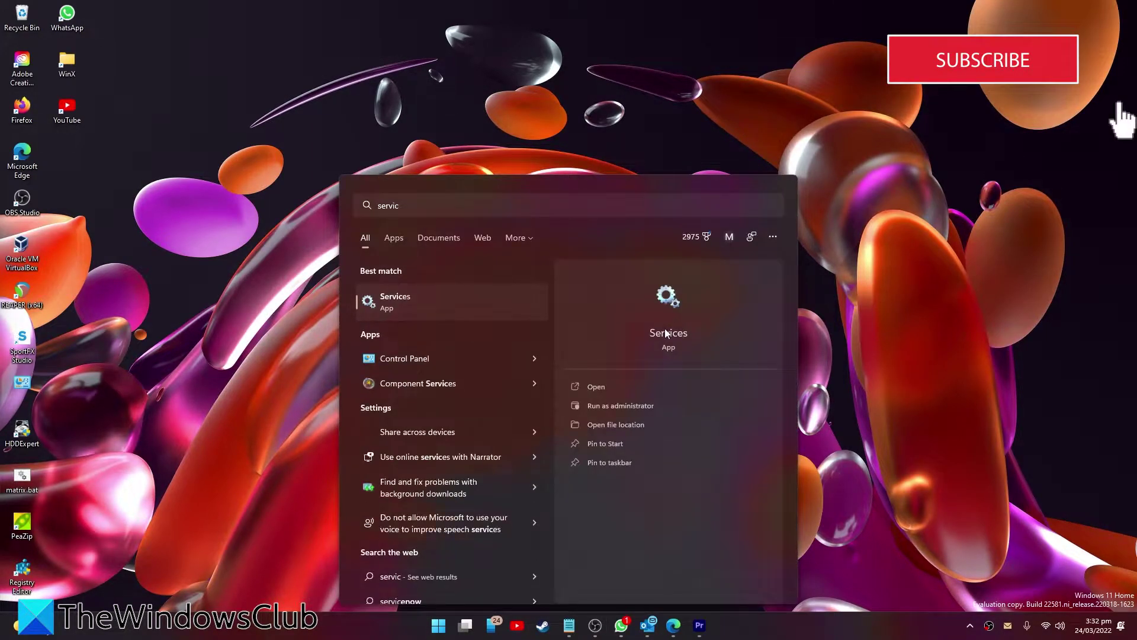
{"action": "left_click", "coordinate": [665, 329]}
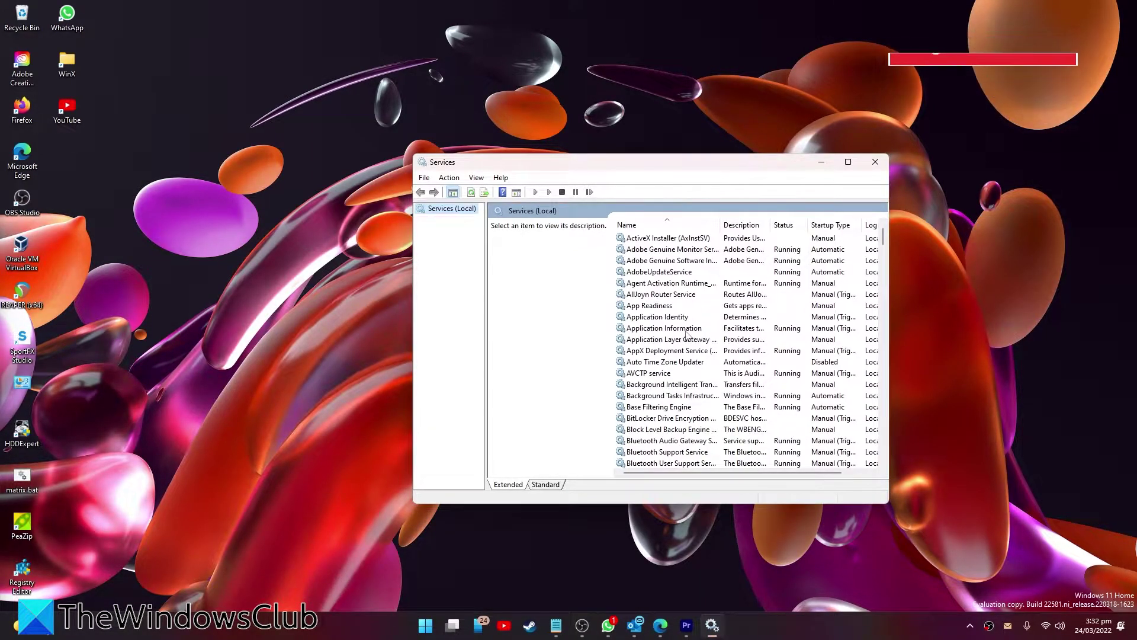
- Open the Background Intelligent Transfer Service properties and view its Dependencies tab
{"action": "left_click", "coordinate": [665, 385]}
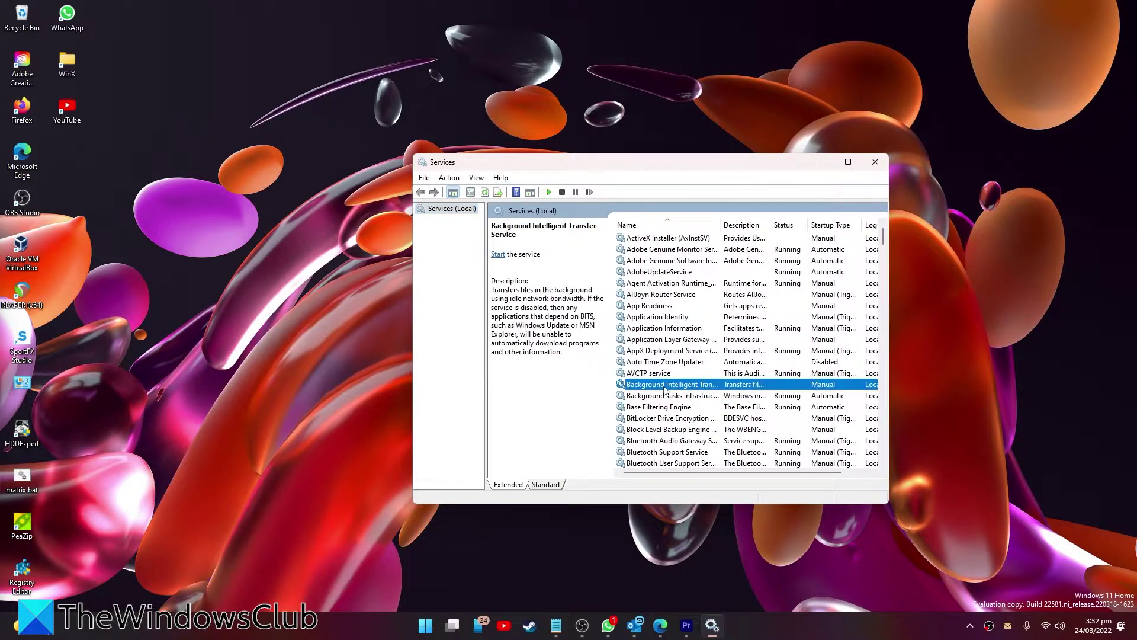
{"action": "right_click", "coordinate": [664, 390]}
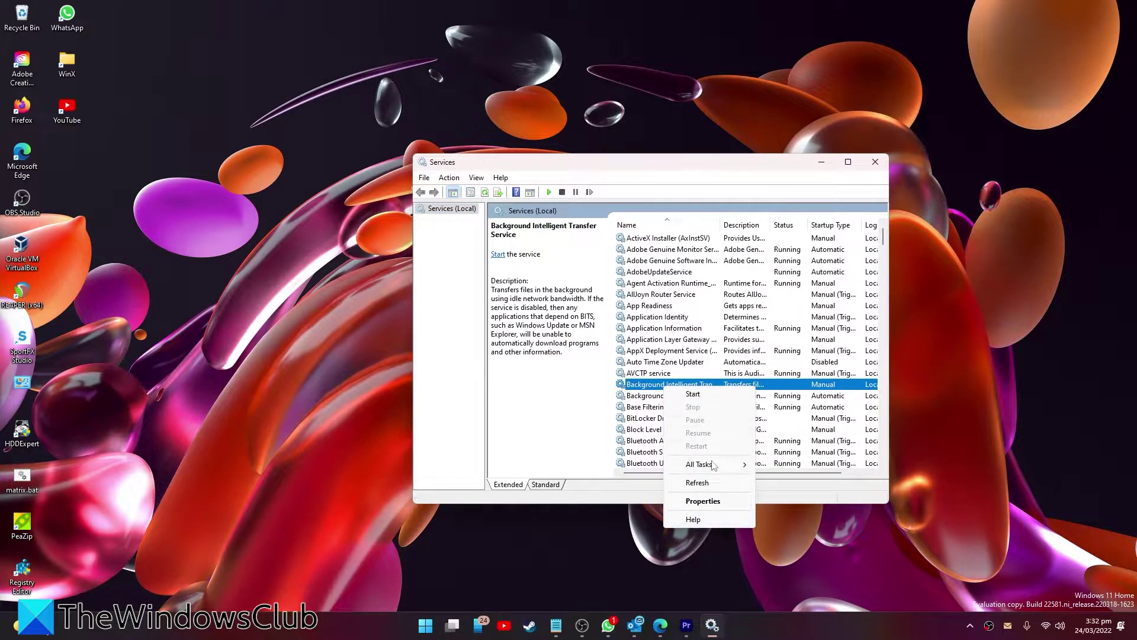
{"action": "left_click", "coordinate": [708, 501]}
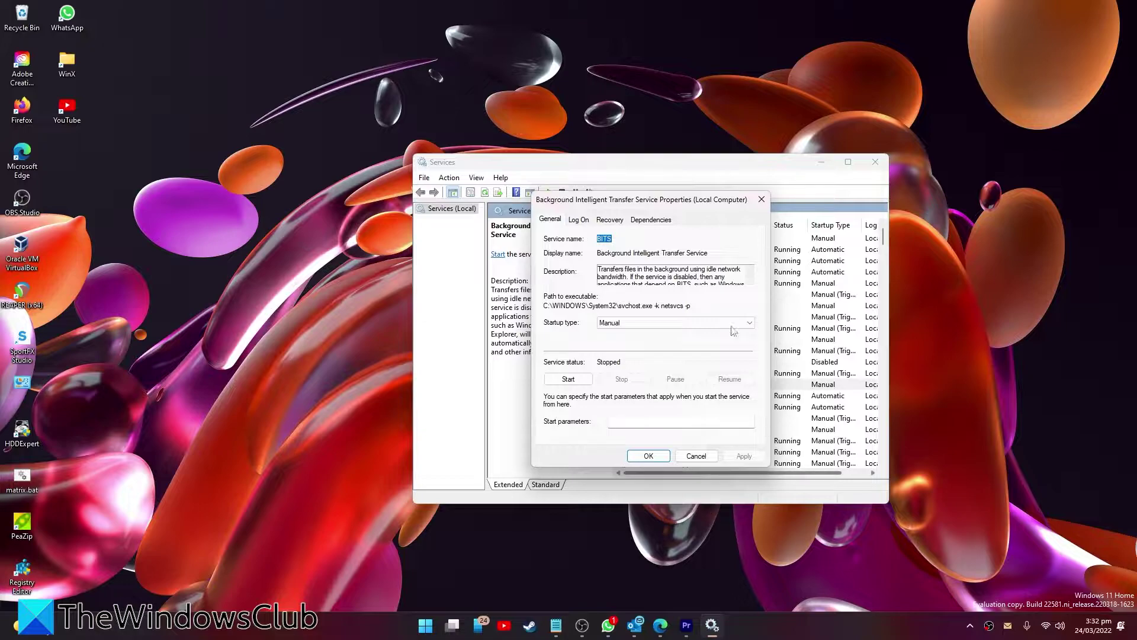
{"action": "left_click", "coordinate": [652, 220]}
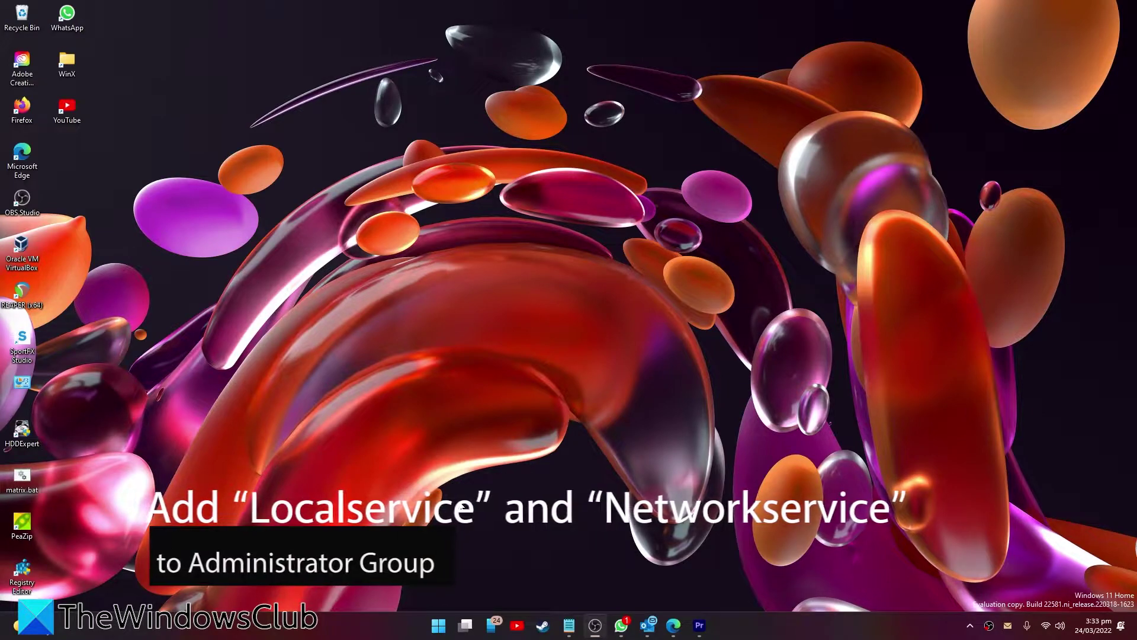
- Begin typing 'net localgroup administrators' at an administrator Command Prompt
{"action": "left_click", "coordinate": [439, 626]}
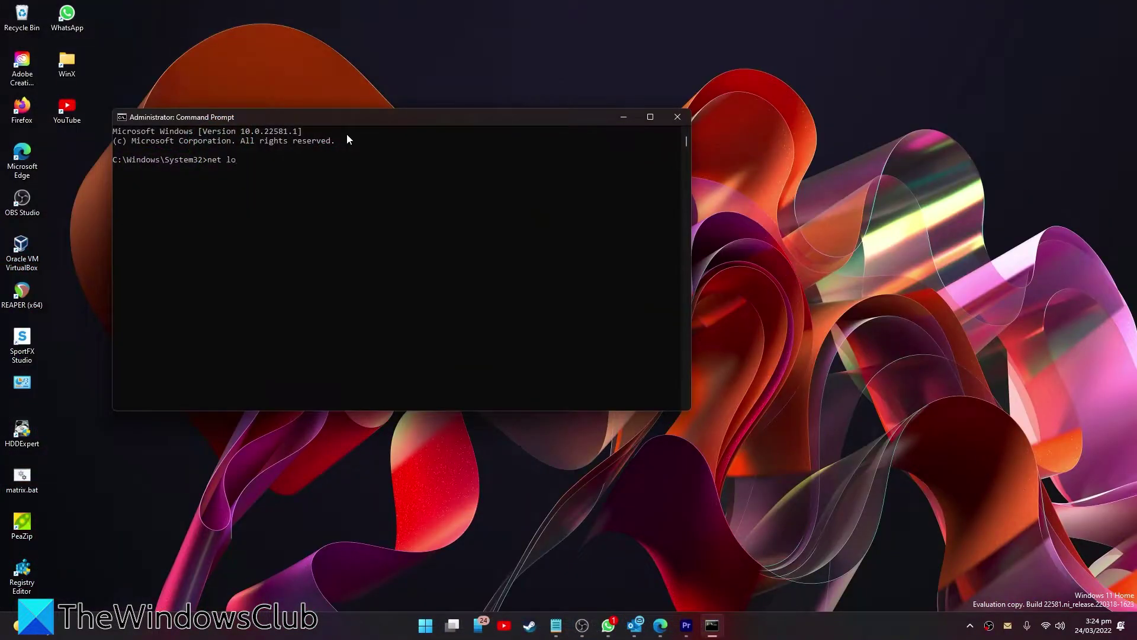
{"action": "type", "text": "calgroup"}
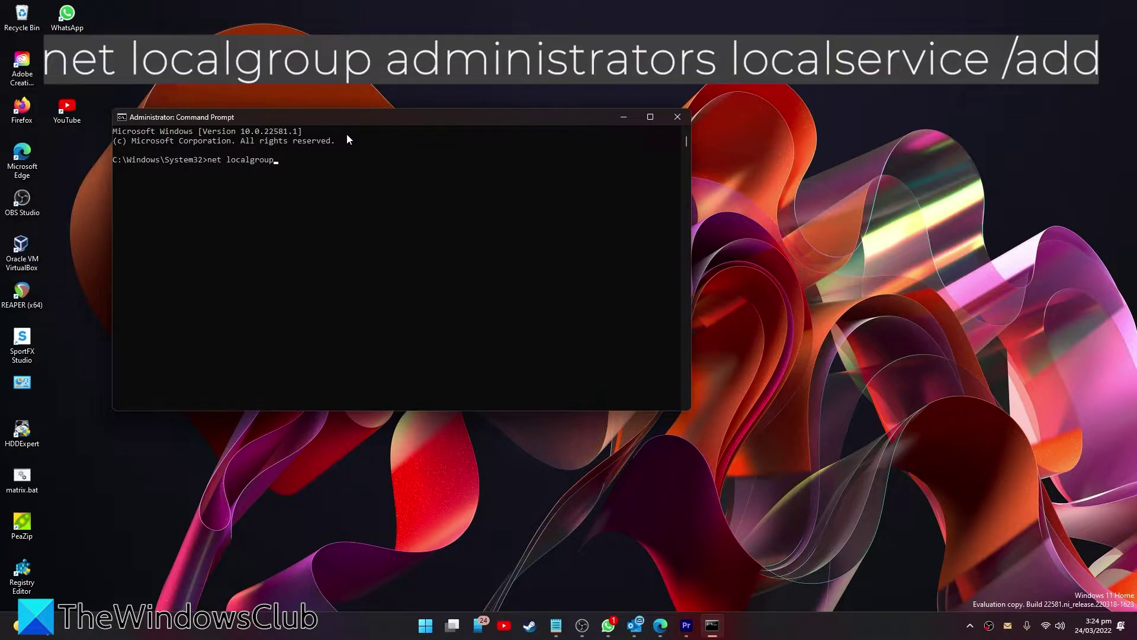
{"action": "type", "text": " administrators localservice /add"}
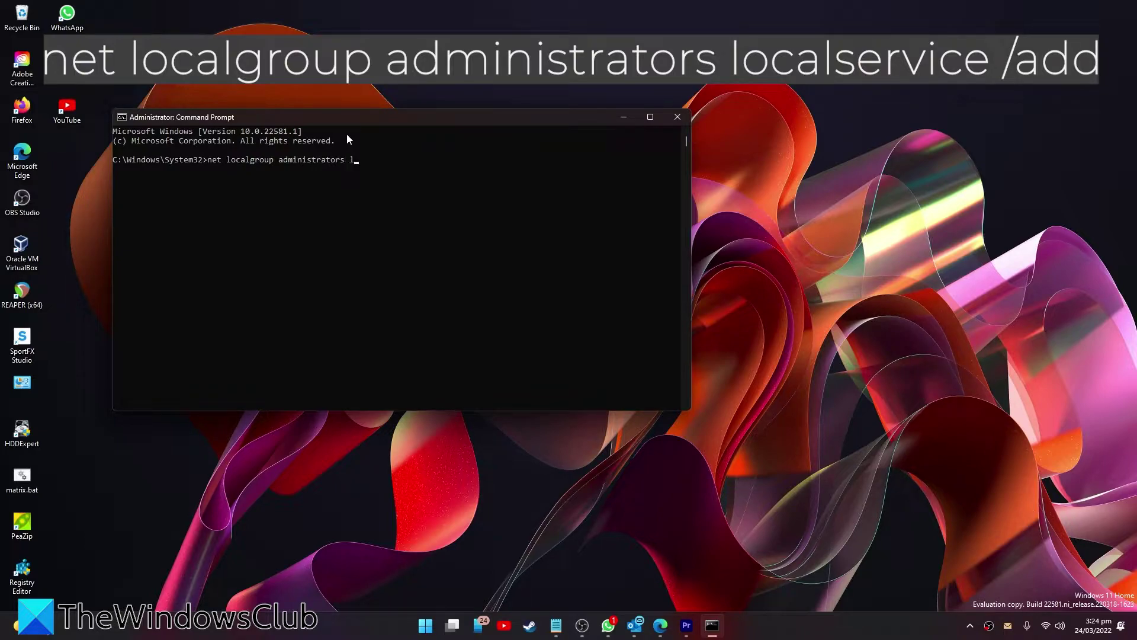
- Complete the word 'localservice' in 'net localgroup administrators localservice /add', leaving it unrun
{"action": "type", "text": "ervice /add"}
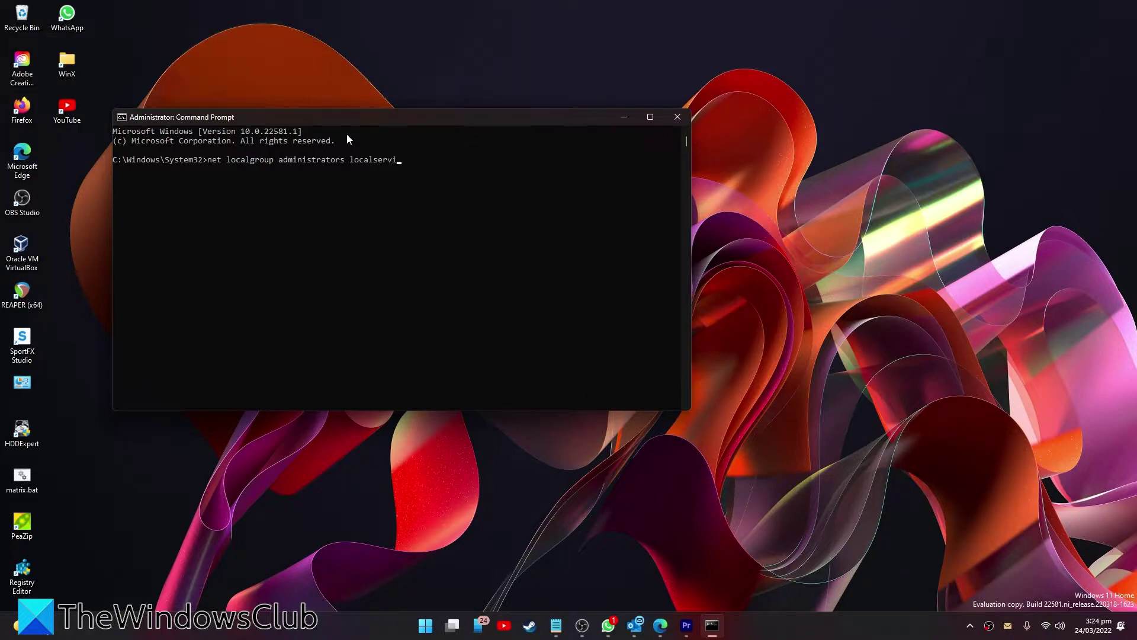
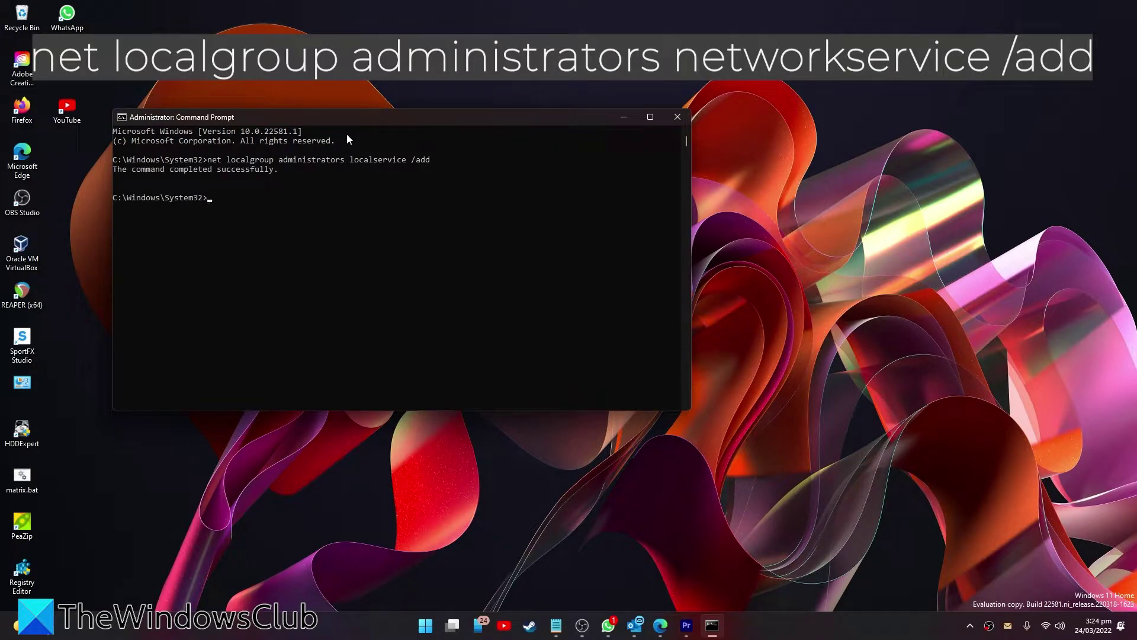
- Start the next command as 'net localgroup administrat', correcting the mistyped 'mocal'
{"action": "type", "text": "net mocal"}
{"action": "key", "text": "BackSpace"}
{"action": "key", "text": "BackSpace"}
{"action": "key", "text": "BackSpace"}
{"action": "key", "text": "BackSpace"}
{"action": "key", "text": "BackSpace"}
{"action": "type", "text": "localgroup admin"}
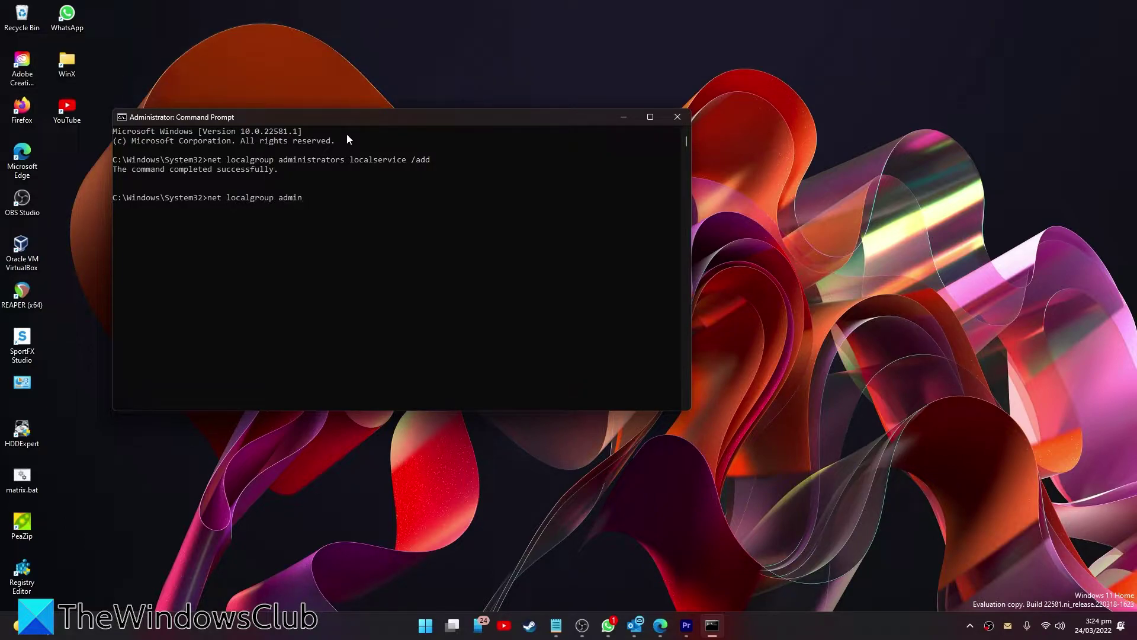
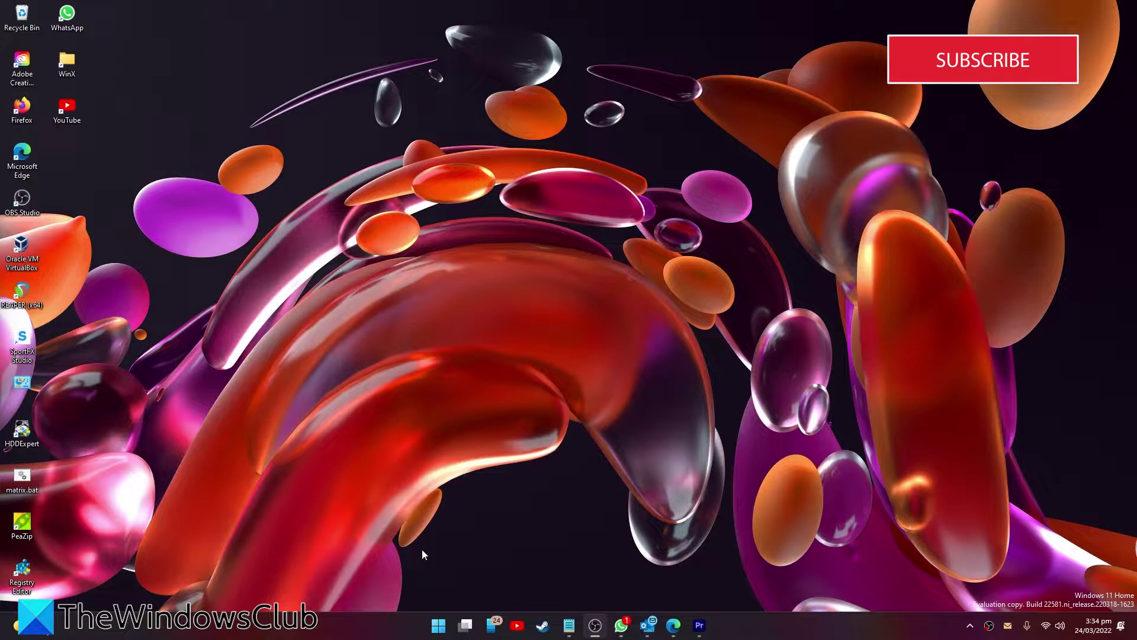
- Launch System Configuration with msconfig from the Run box, then close it again
{"action": "key", "text": "super+r"}
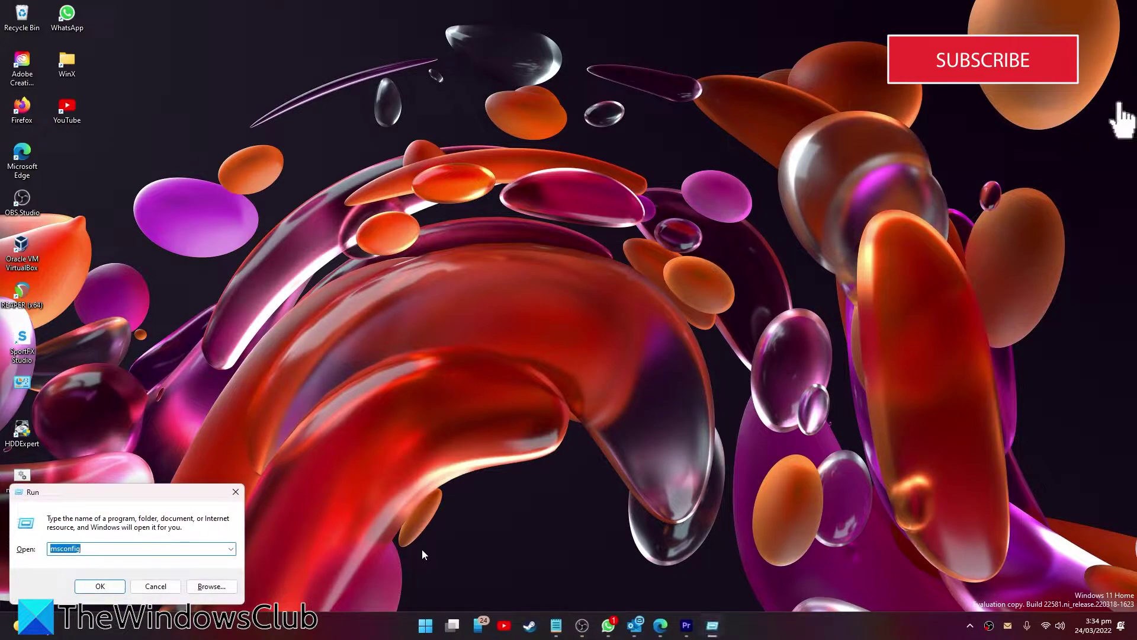
{"action": "type", "text": "ms"}
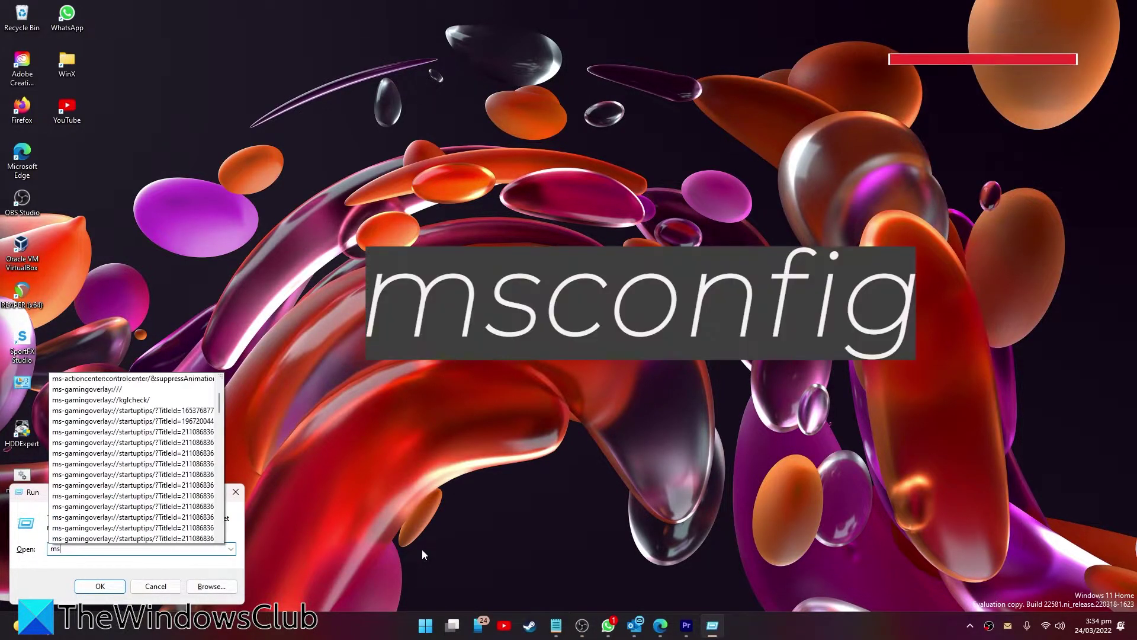
{"action": "type", "text": "con"}
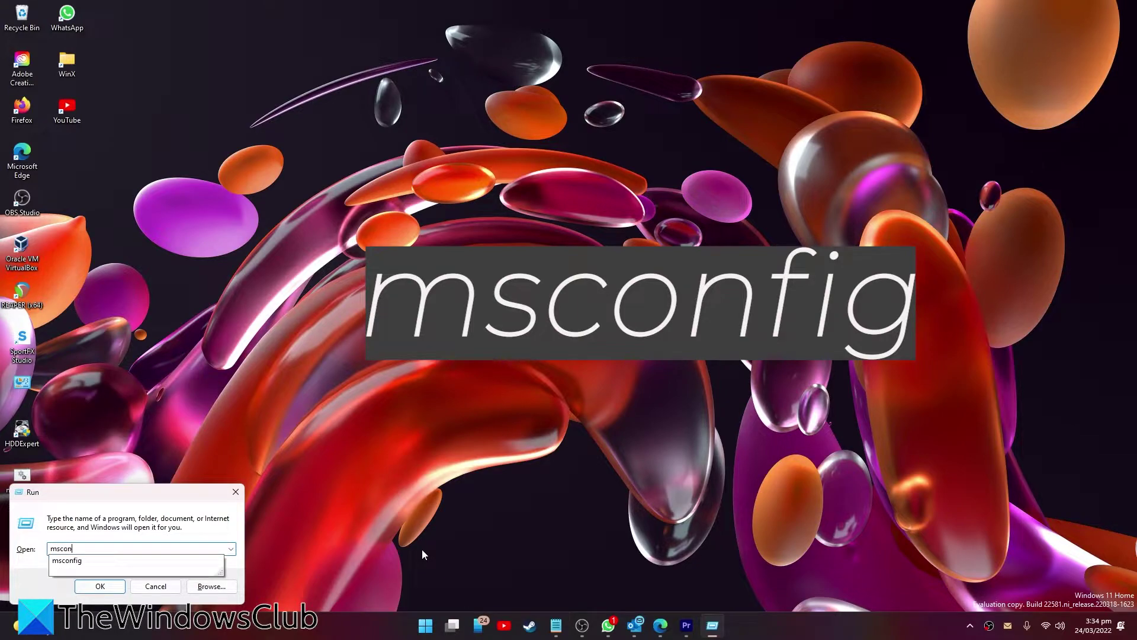
{"action": "type", "text": "fig"}
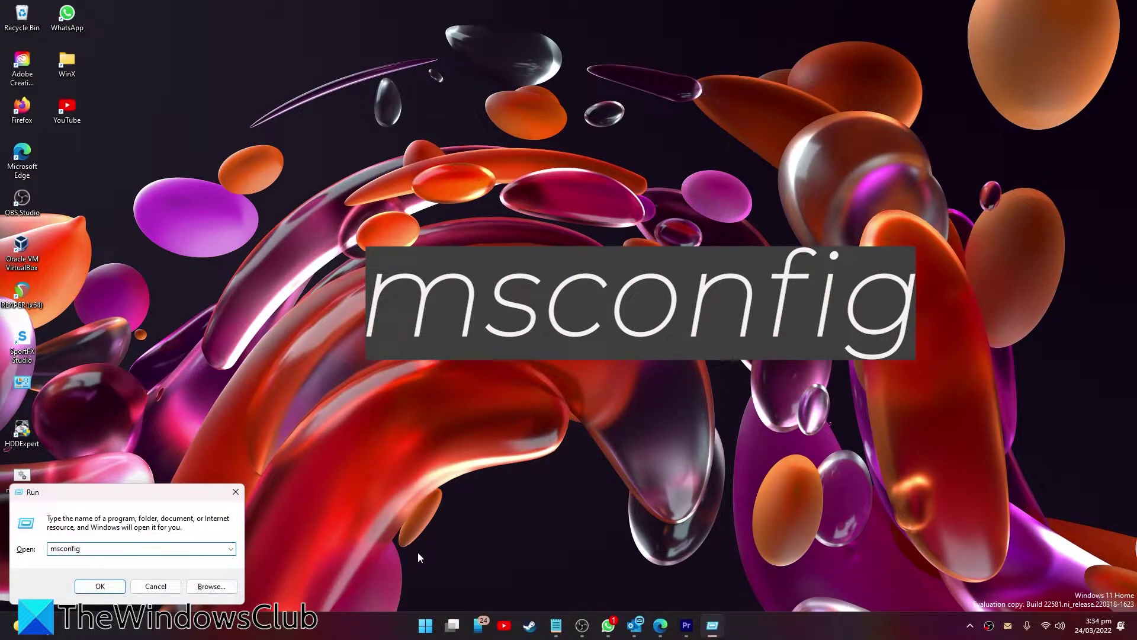
{"action": "left_click", "coordinate": [114, 589]}
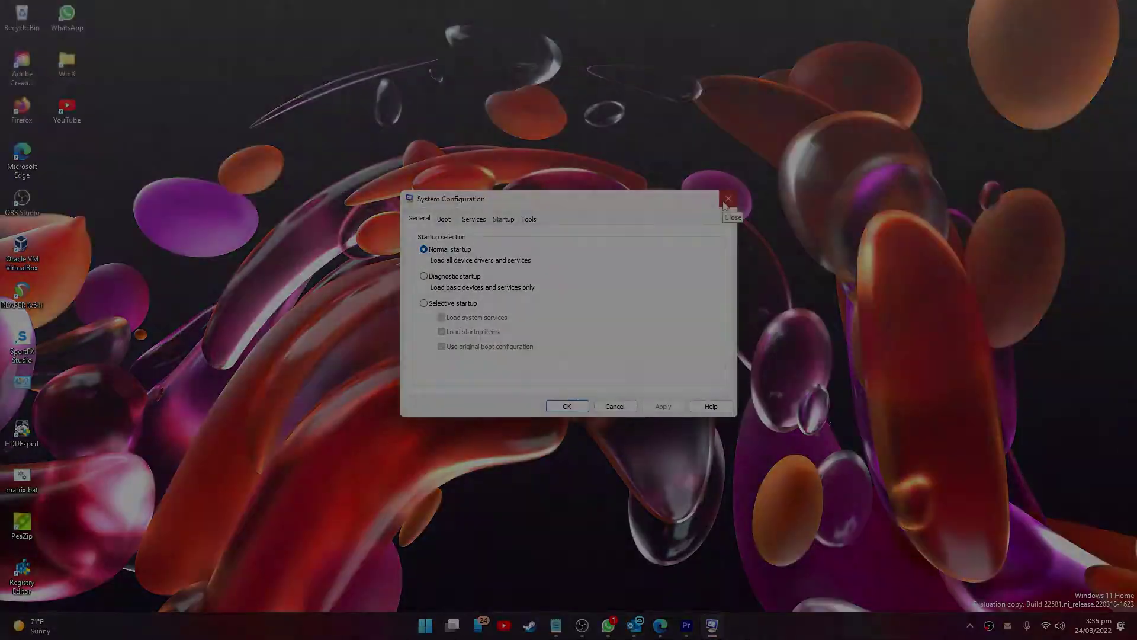
{"action": "left_click", "coordinate": [728, 199]}
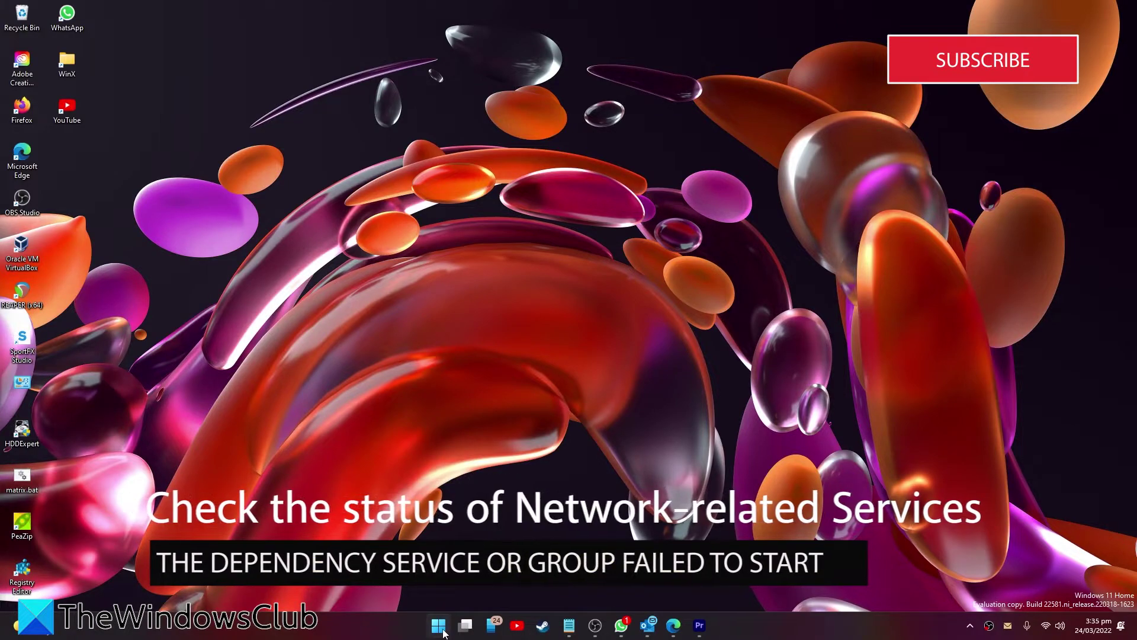
- Search the Start menu for 'services' and open the Services console
{"action": "left_click", "coordinate": [441, 627]}
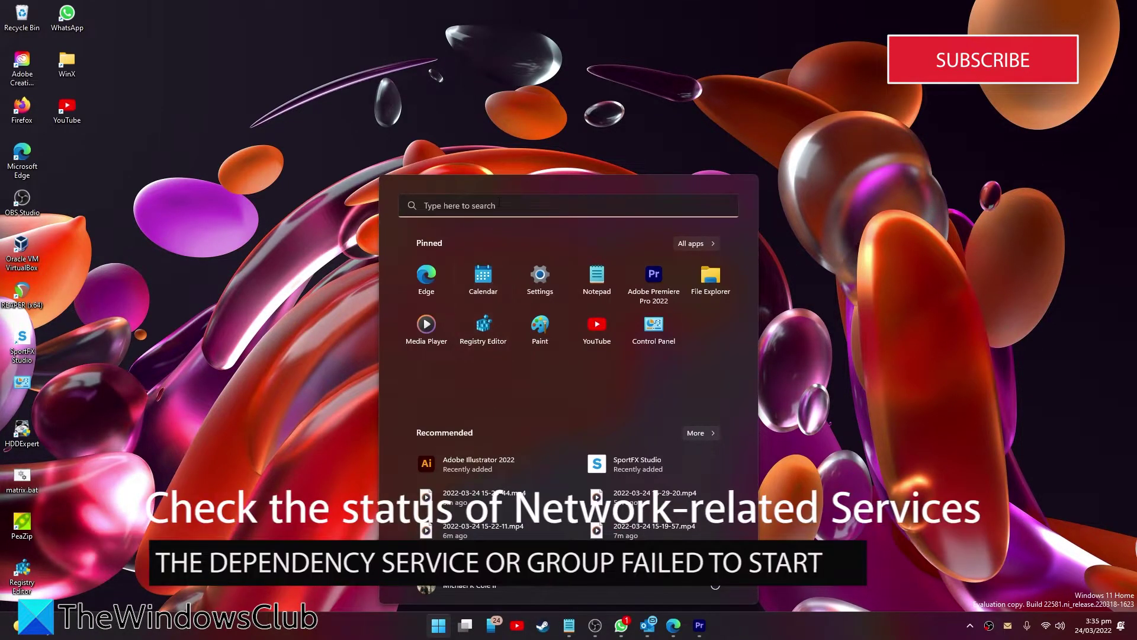
{"action": "type", "text": "services"}
{"action": "left_click", "coordinate": [683, 335]}
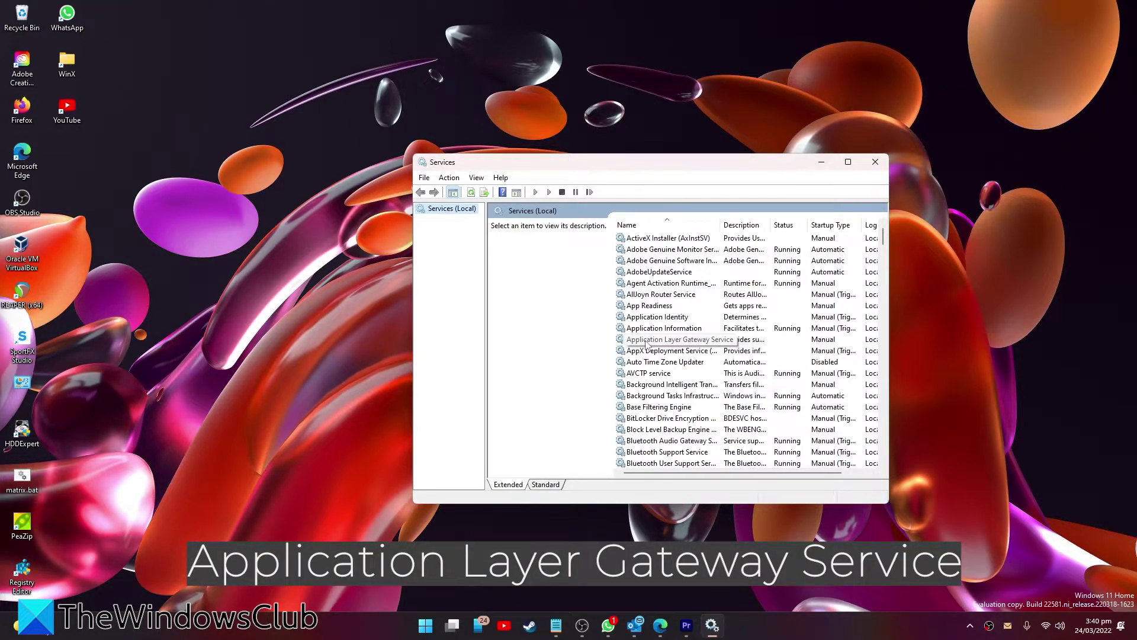
- Check that Application Layer Gateway Service and Network Connections both show Manual startup type
{"action": "double_click", "coordinate": [647, 344]}
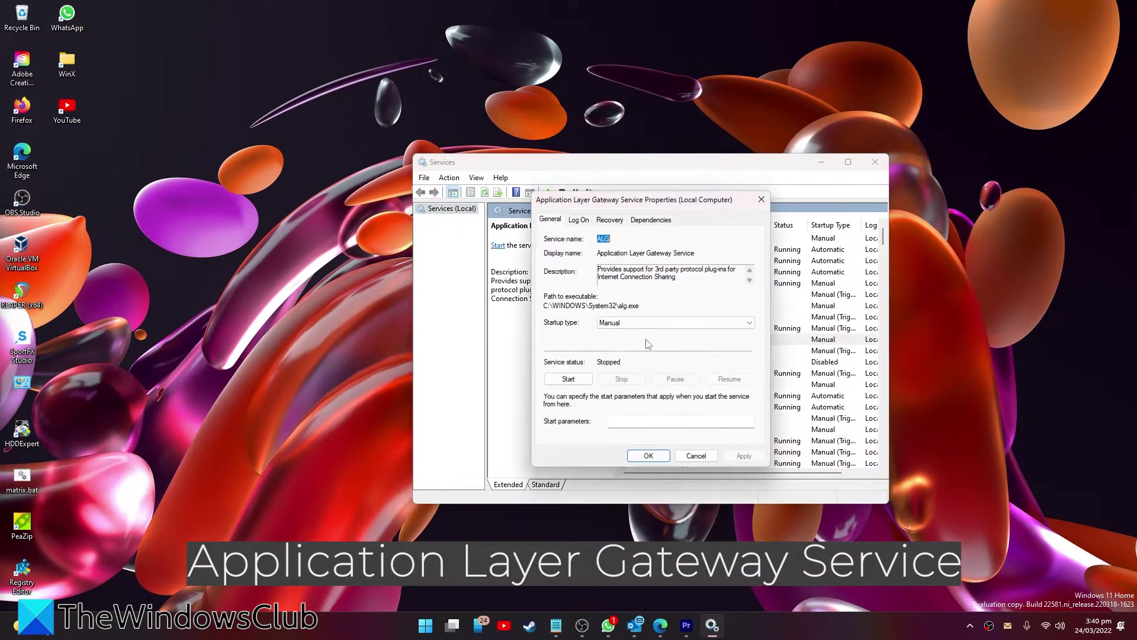
{"action": "left_click", "coordinate": [648, 456]}
{"action": "scroll", "coordinate": [650, 384], "scroll_direction": "down", "scroll_amount": 3}
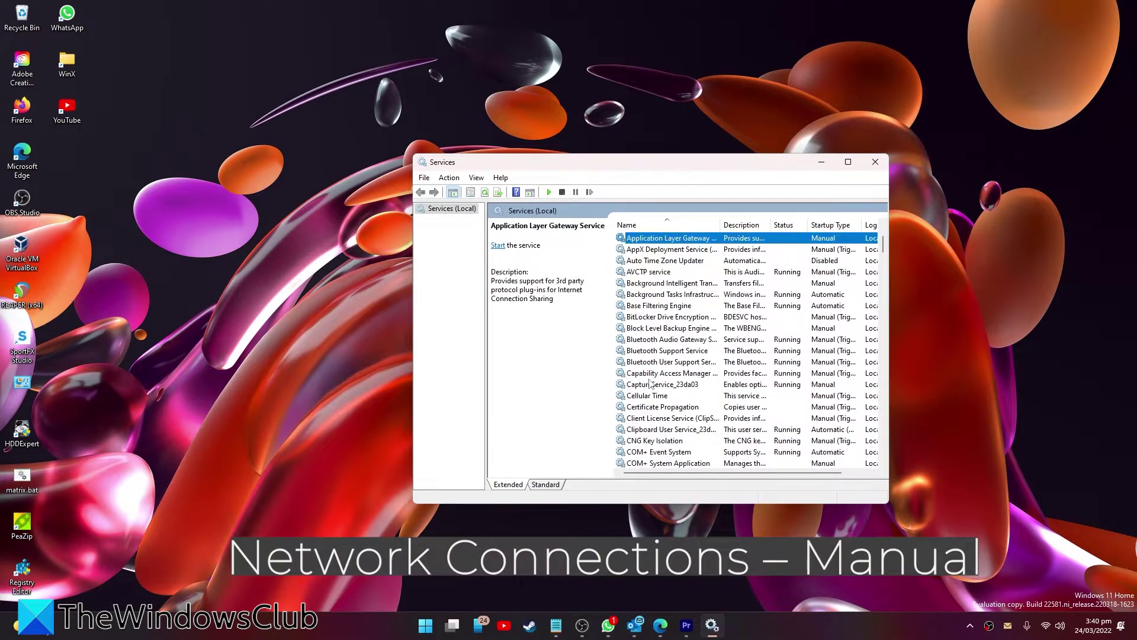
{"action": "scroll", "coordinate": [650, 384], "scroll_direction": "down", "scroll_amount": 19}
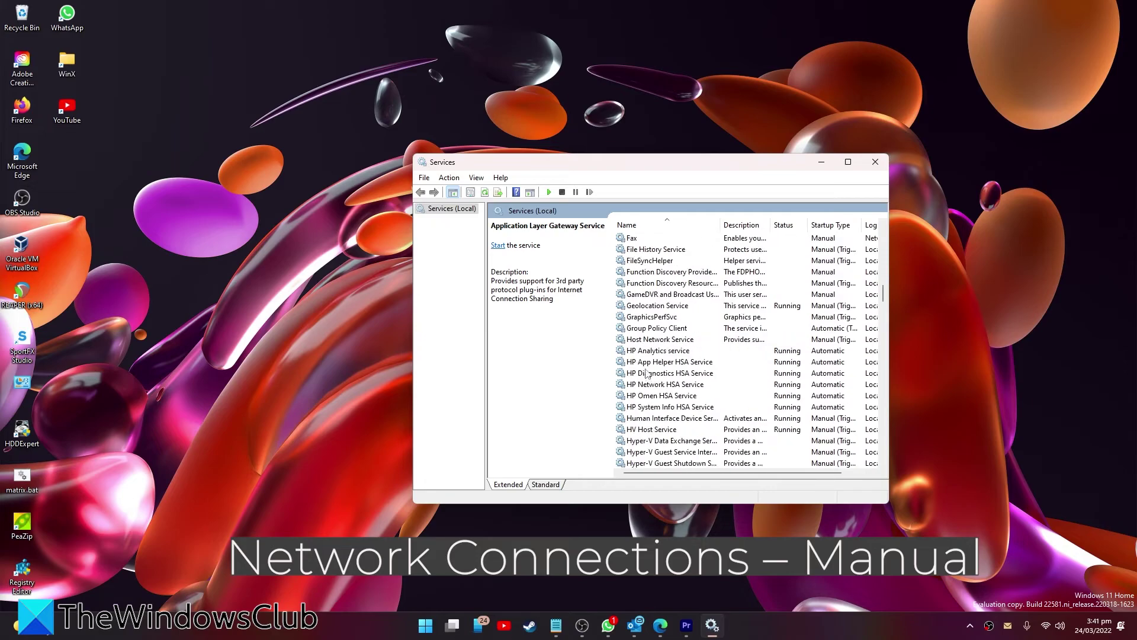
{"action": "scroll", "coordinate": [647, 372], "scroll_direction": "down", "scroll_amount": 15}
{"action": "double_click", "coordinate": [649, 351]}
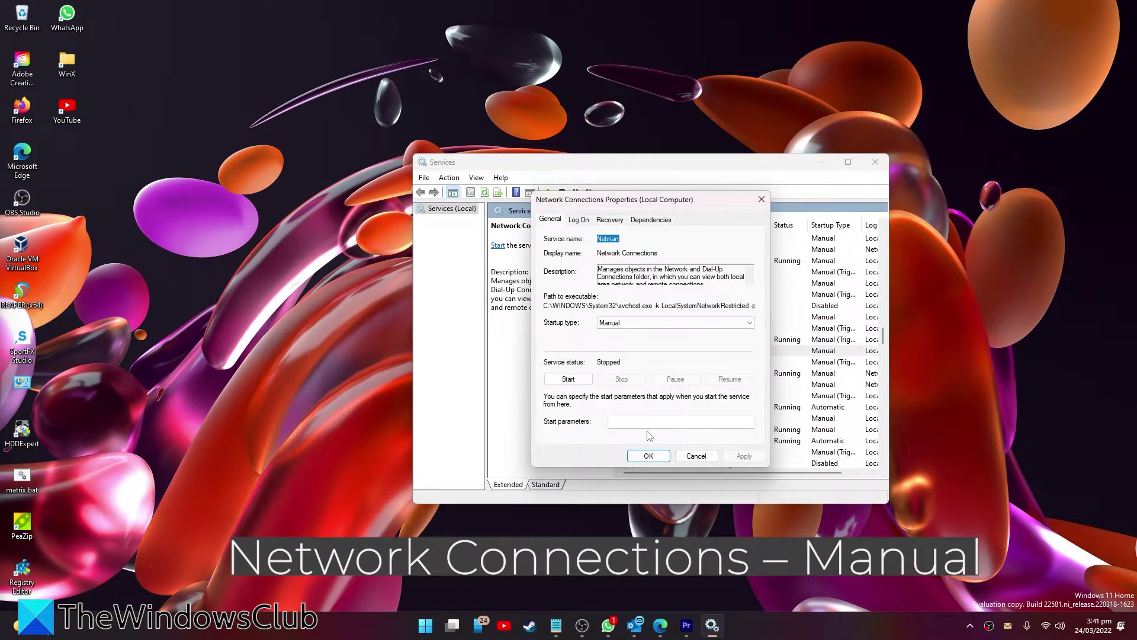
{"action": "left_click", "coordinate": [649, 456]}
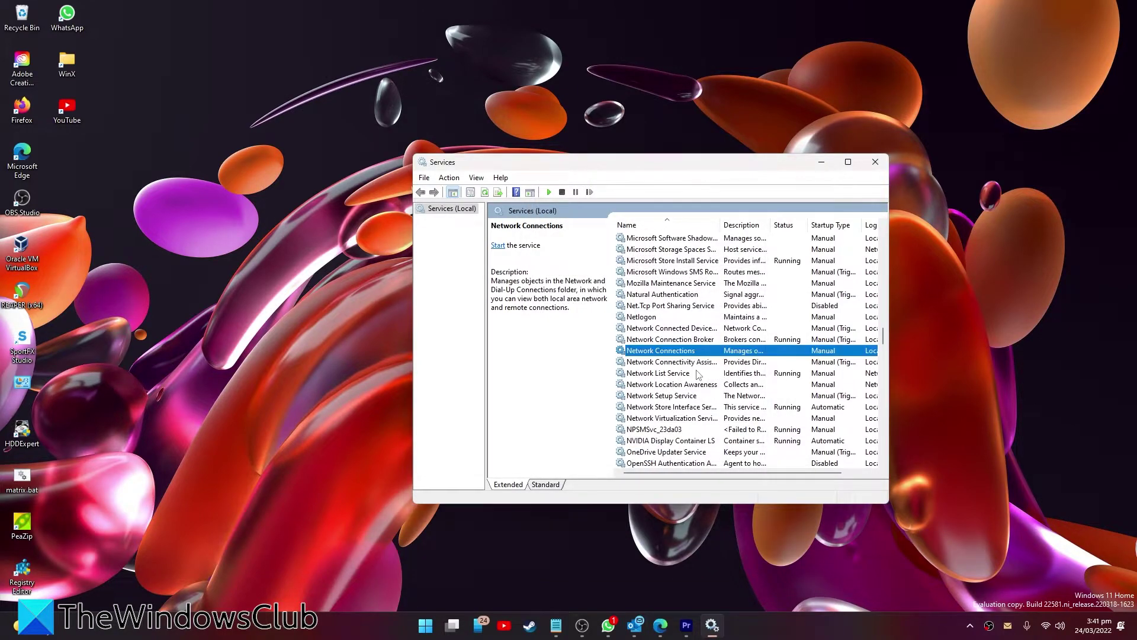
- Review the Network Location Awareness, Plug and Play and Remote Access Auto Connection Manager properties for Manual startup
{"action": "double_click", "coordinate": [669, 385]}
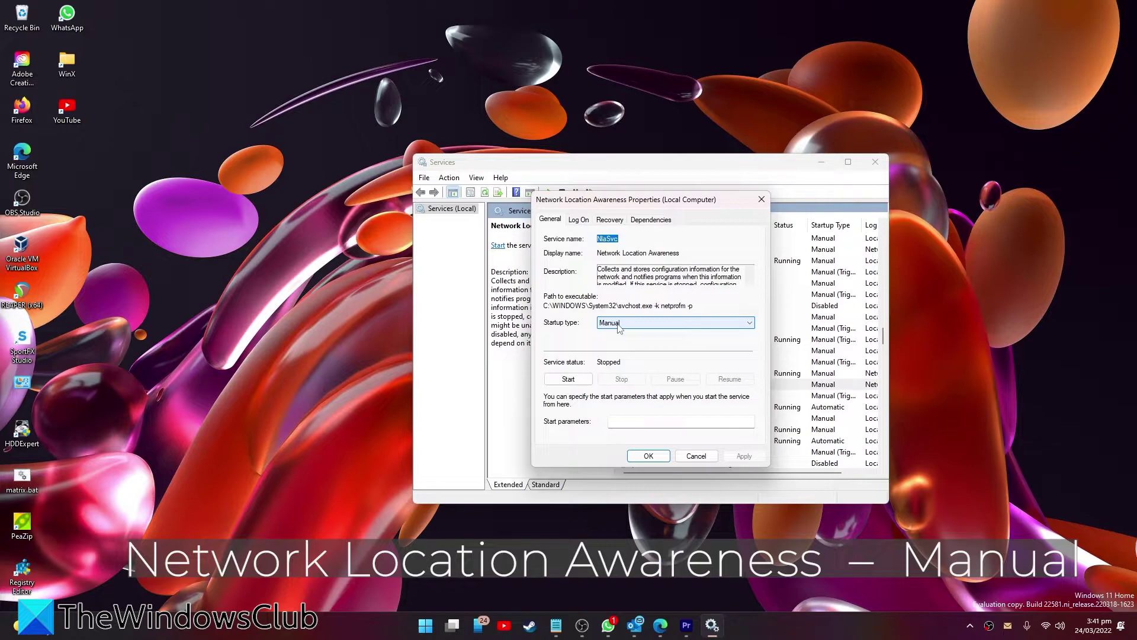
{"action": "left_click", "coordinate": [648, 455]}
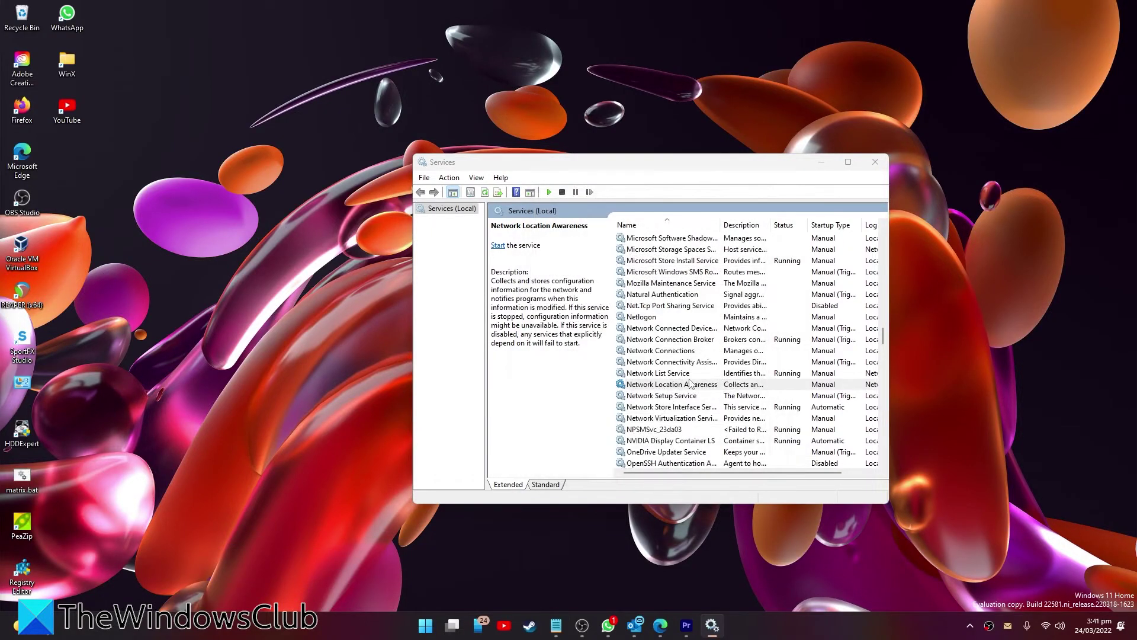
{"action": "scroll", "coordinate": [690, 384], "scroll_direction": "down", "scroll_amount": 5}
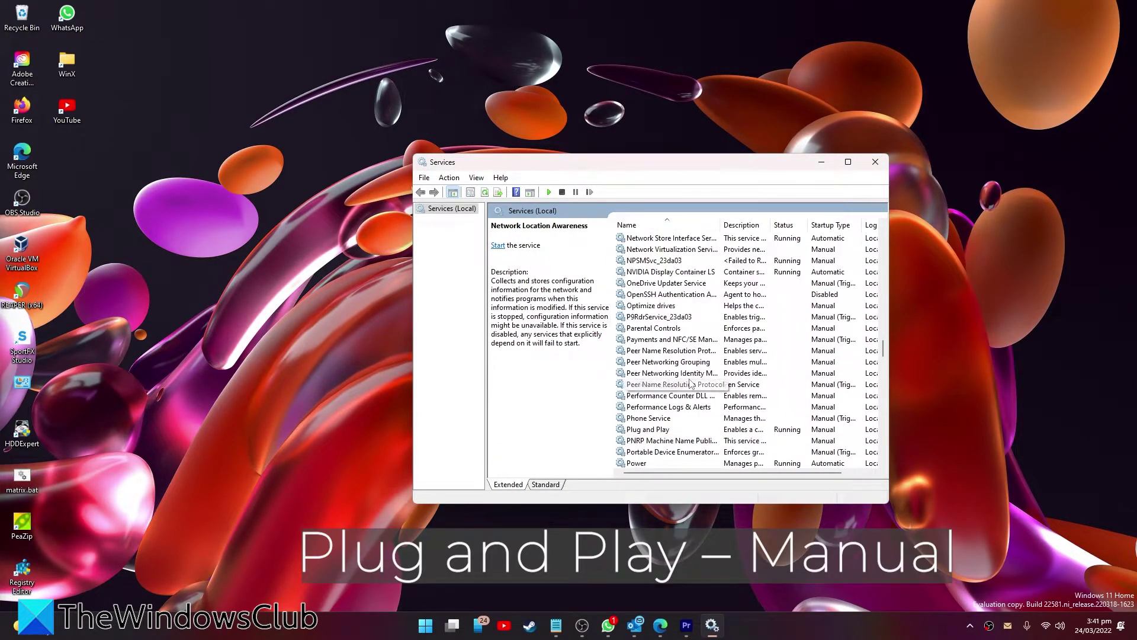
{"action": "double_click", "coordinate": [656, 430]}
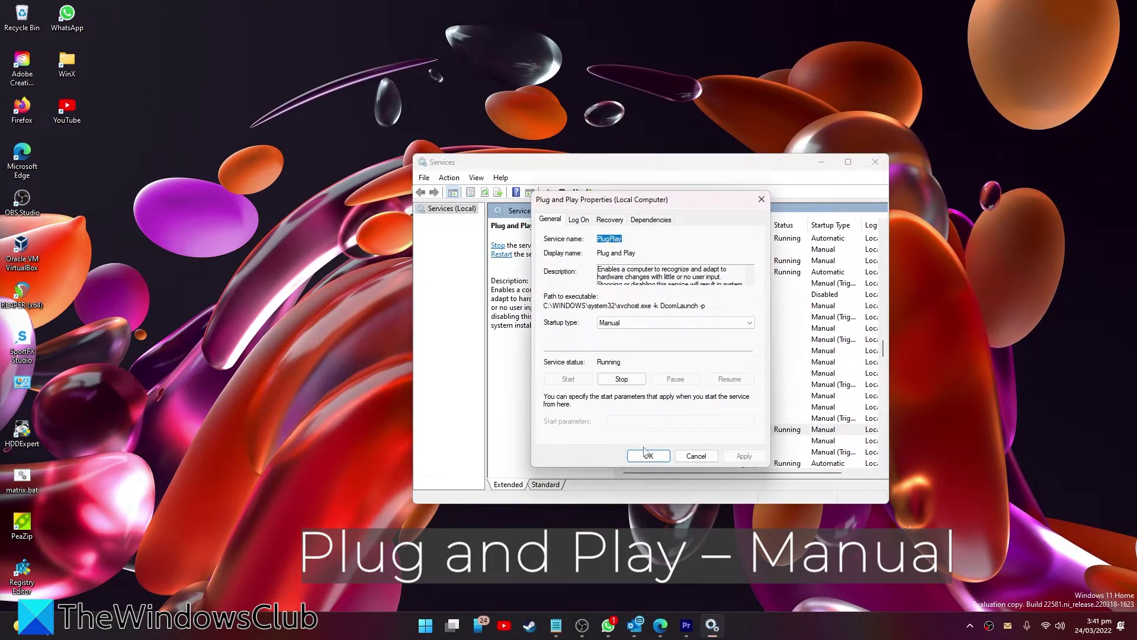
{"action": "left_click", "coordinate": [649, 455]}
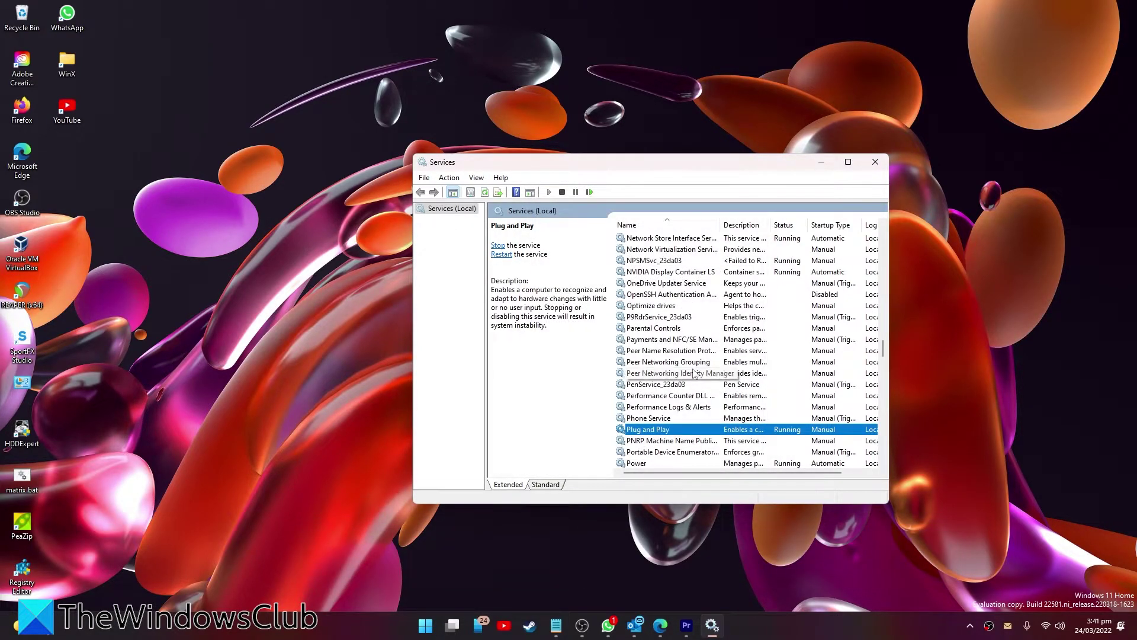
{"action": "scroll", "coordinate": [695, 374], "scroll_direction": "down", "scroll_amount": 6}
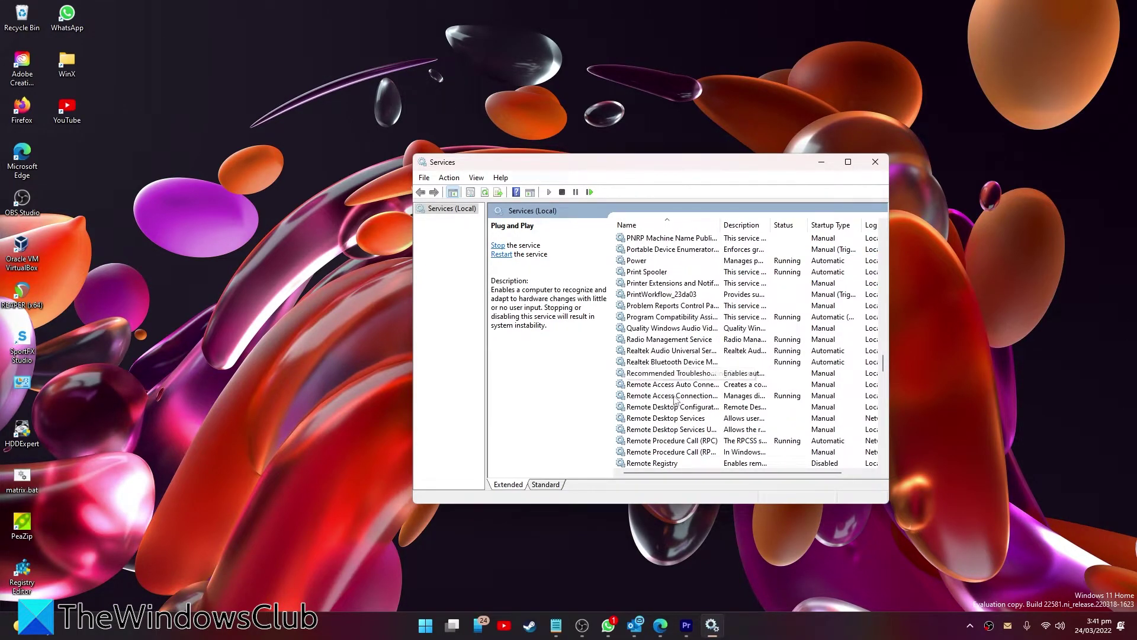
{"action": "double_click", "coordinate": [676, 387]}
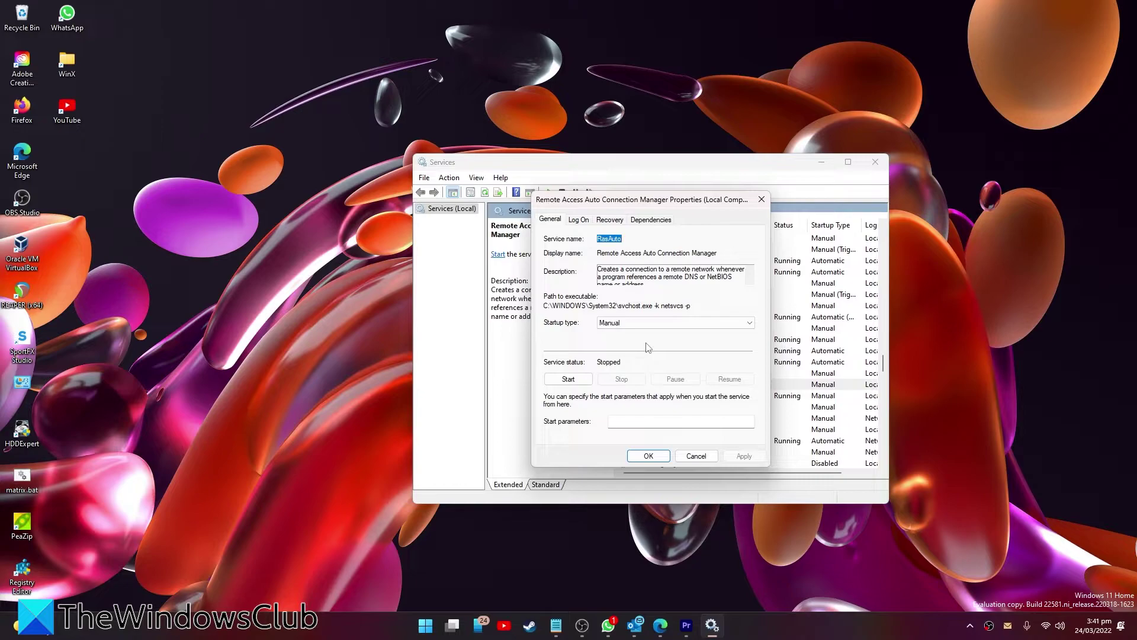
{"action": "key", "text": "Escape"}
{"action": "left_click", "coordinate": [675, 395]}
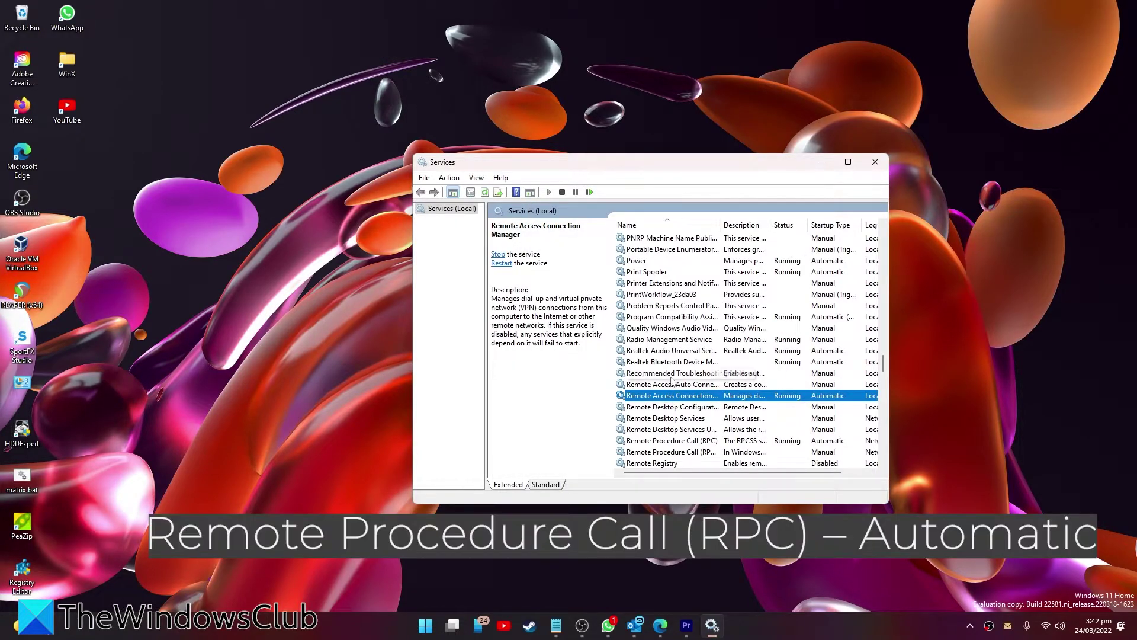
- Verify Remote Procedure Call (RPC) is Automatic and Telephony is Manual, then close Services
{"action": "double_click", "coordinate": [685, 441]}
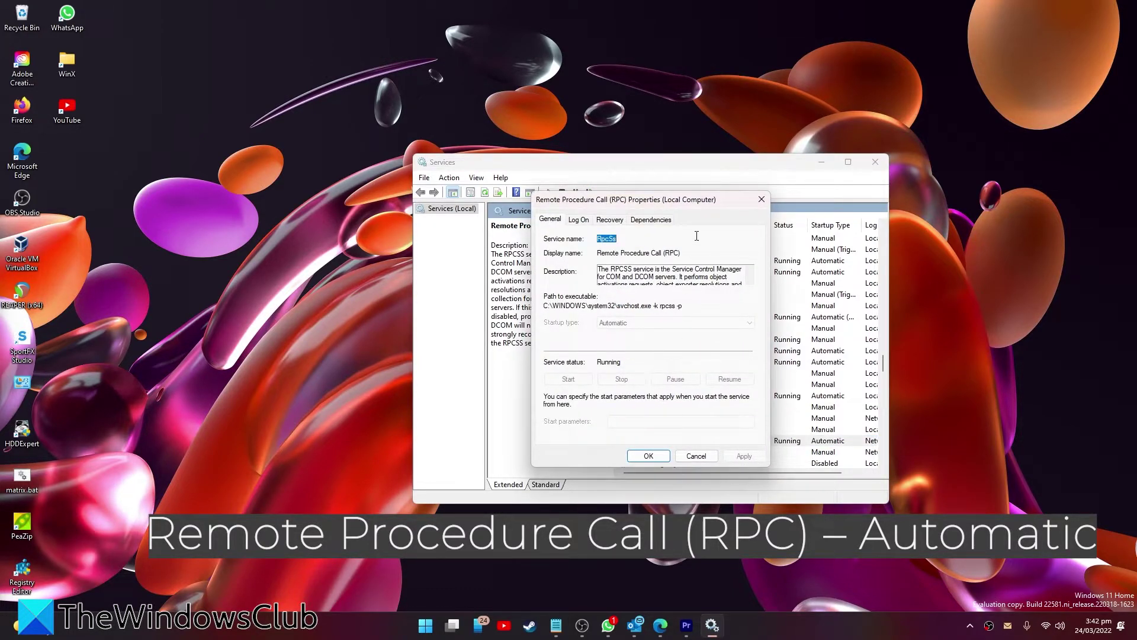
{"action": "left_click", "coordinate": [761, 199]}
{"action": "scroll", "coordinate": [746, 320], "scroll_direction": "down", "scroll_amount": 6}
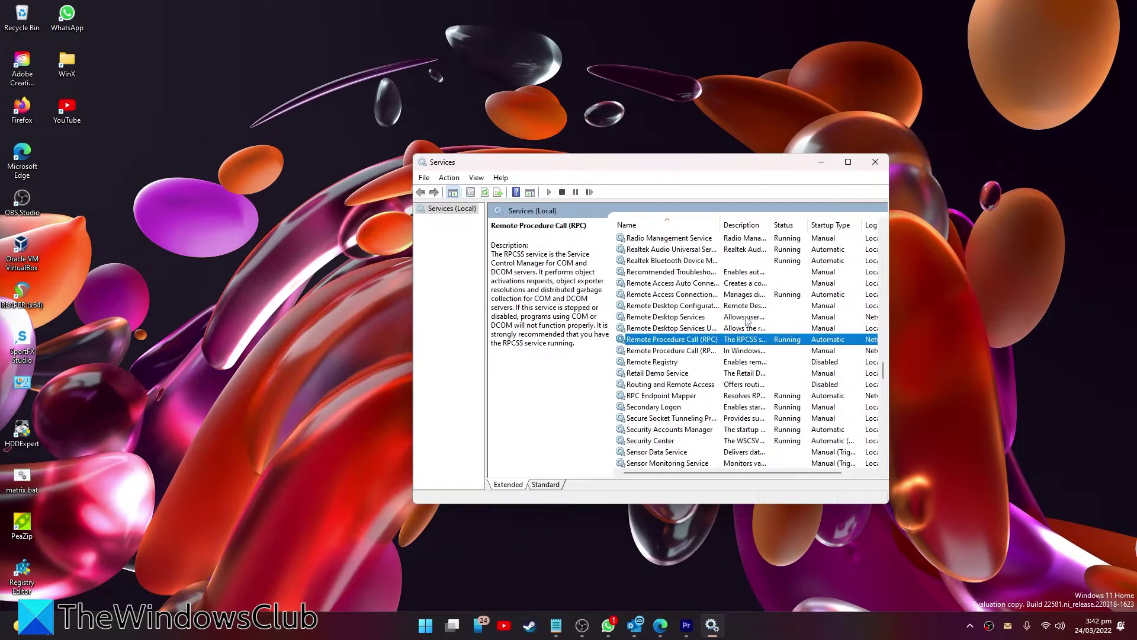
{"action": "scroll", "coordinate": [747, 321], "scroll_direction": "down", "scroll_amount": 10}
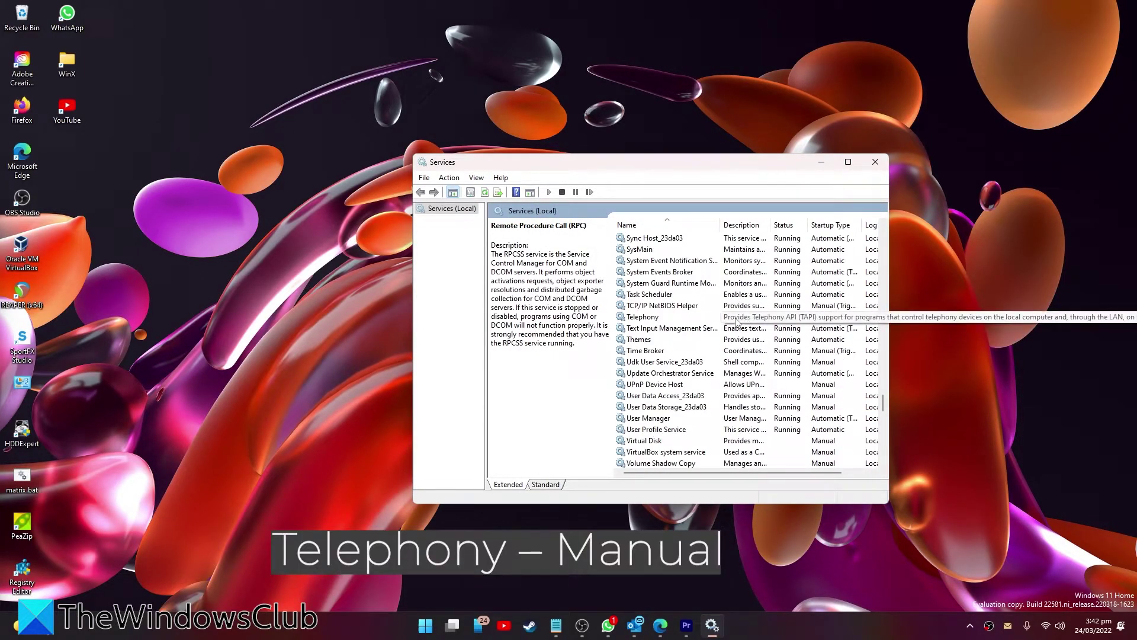
{"action": "double_click", "coordinate": [672, 318]}
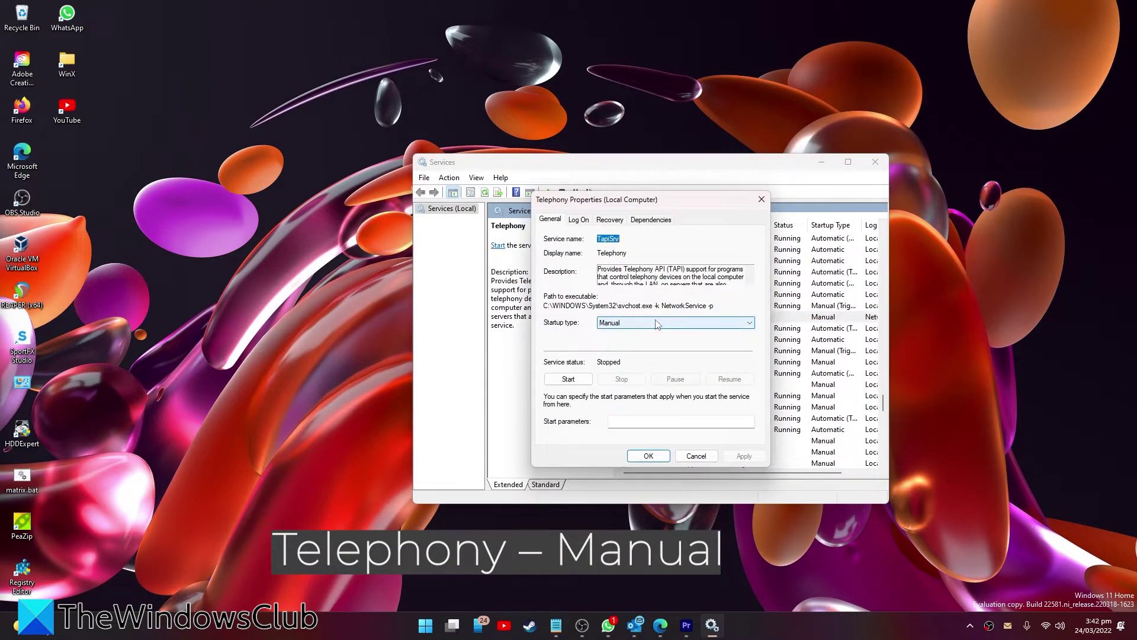
{"action": "left_click", "coordinate": [762, 199]}
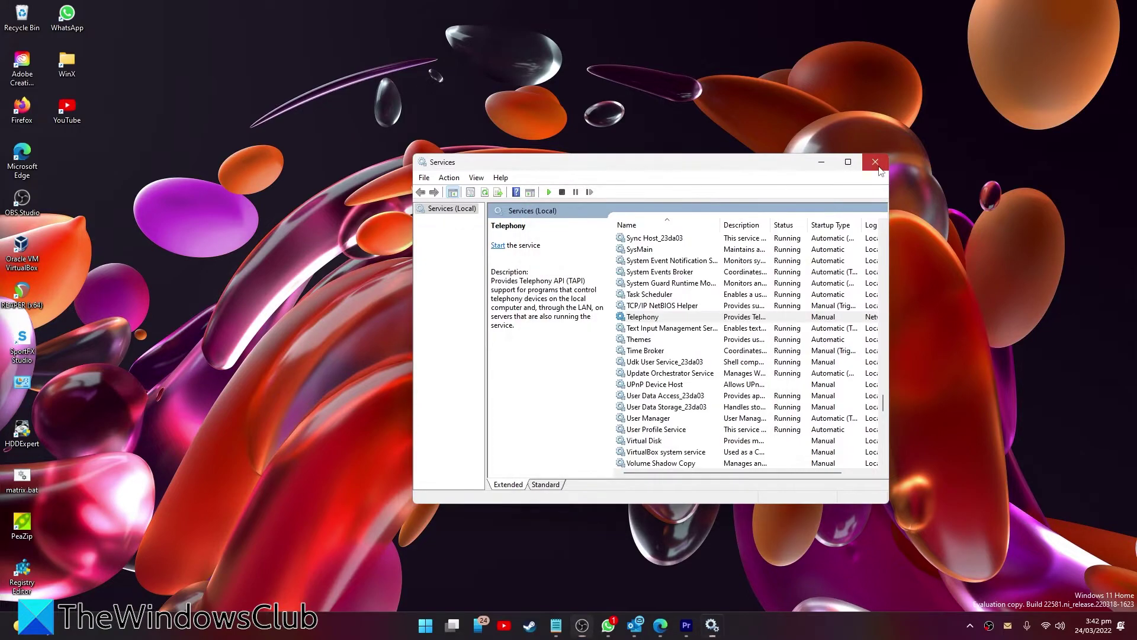
{"action": "left_click", "coordinate": [876, 164]}
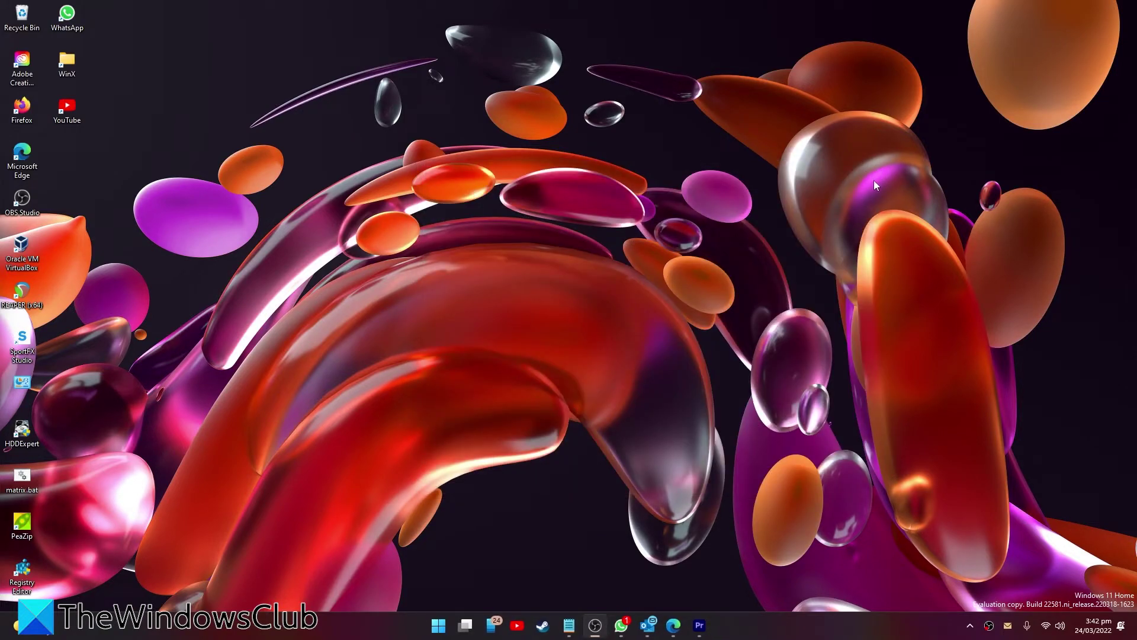